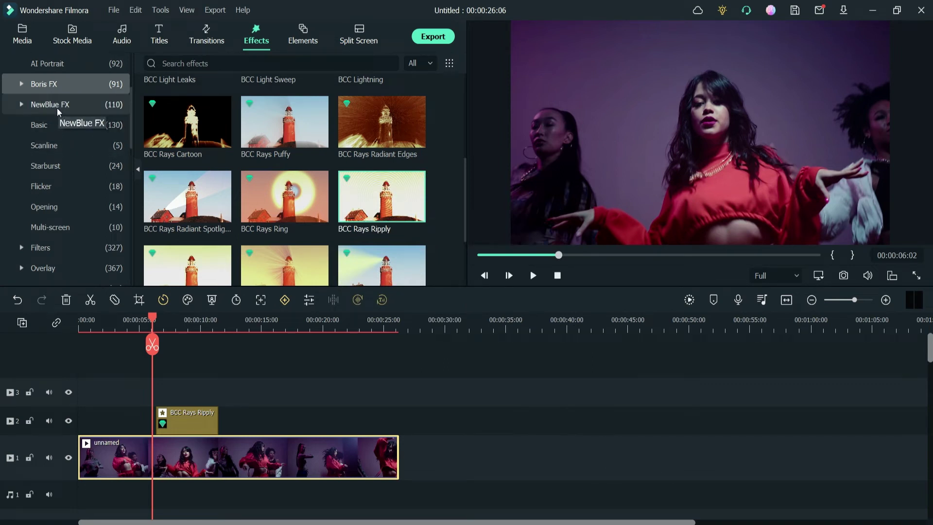
Preview the Boris FX BCC Rays Ripply effect playing over the dance clip
{"action": "left_click", "coordinate": [44, 83]}
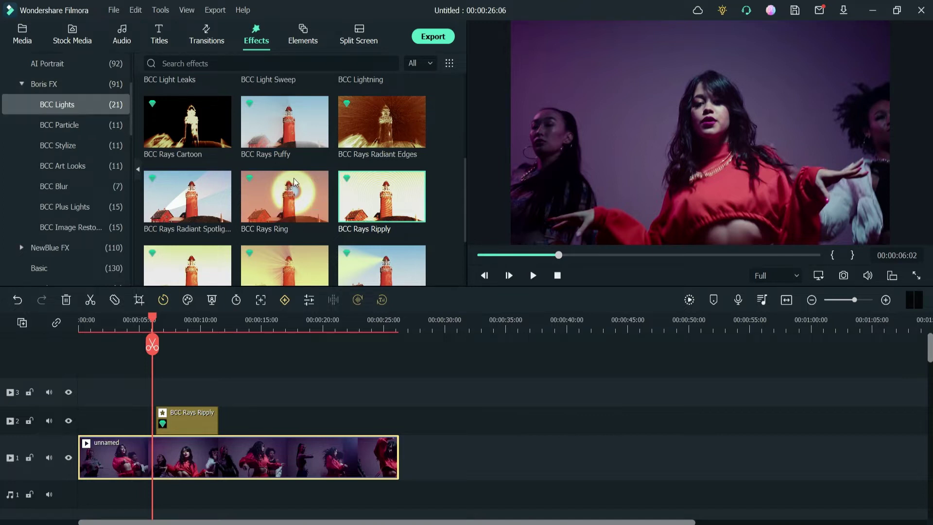
{"action": "mouse_move", "coordinate": [342, 183]}
{"action": "key", "text": "space"}
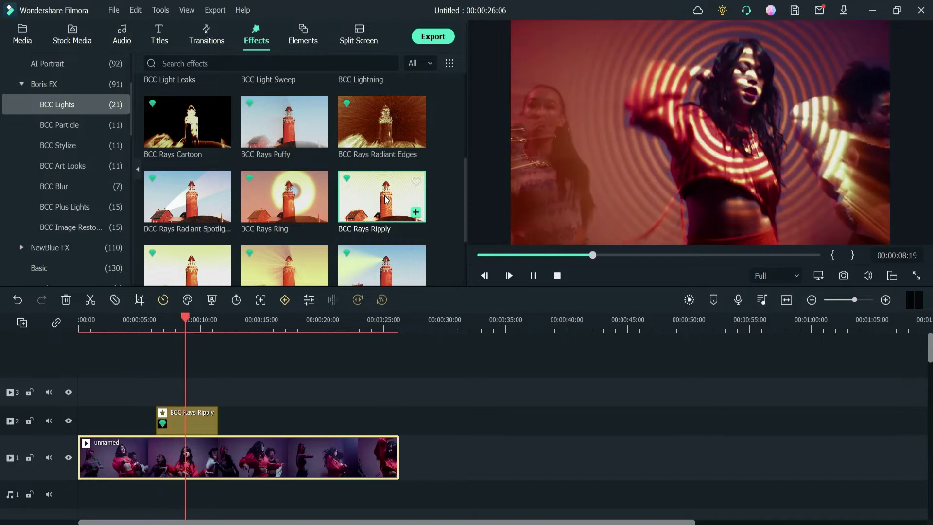
{"action": "left_click", "coordinate": [39, 84]}
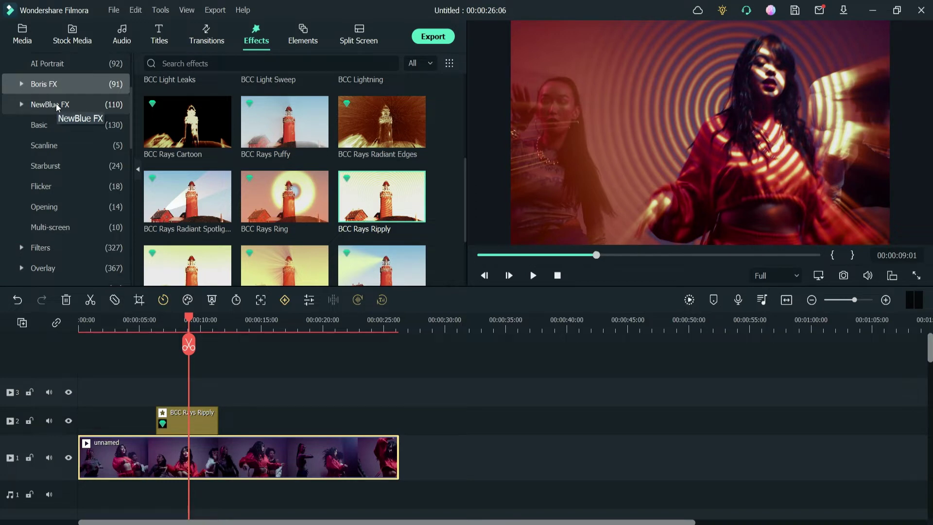
Expand the NewBlue FX effects category and start the plugin download from its promo panel
{"action": "left_click", "coordinate": [263, 40]}
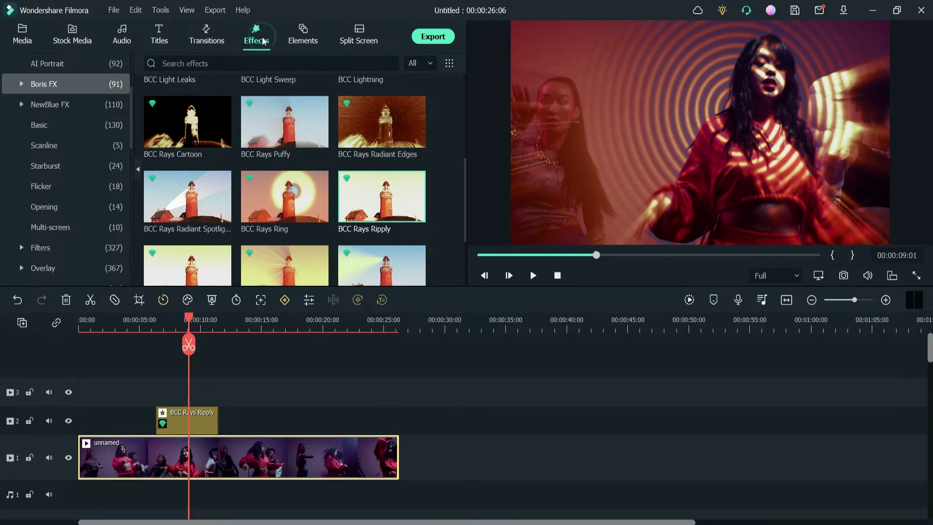
{"action": "left_click", "coordinate": [52, 108]}
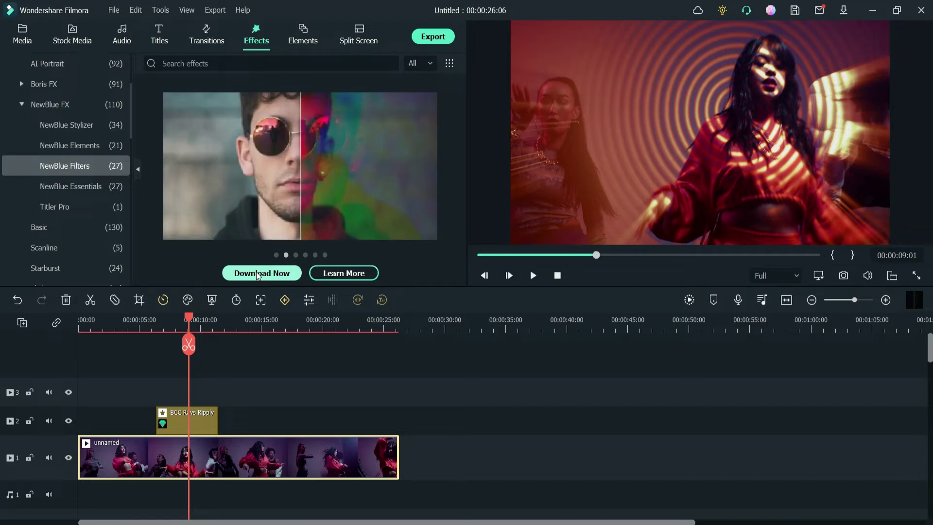
{"action": "left_click", "coordinate": [257, 273]}
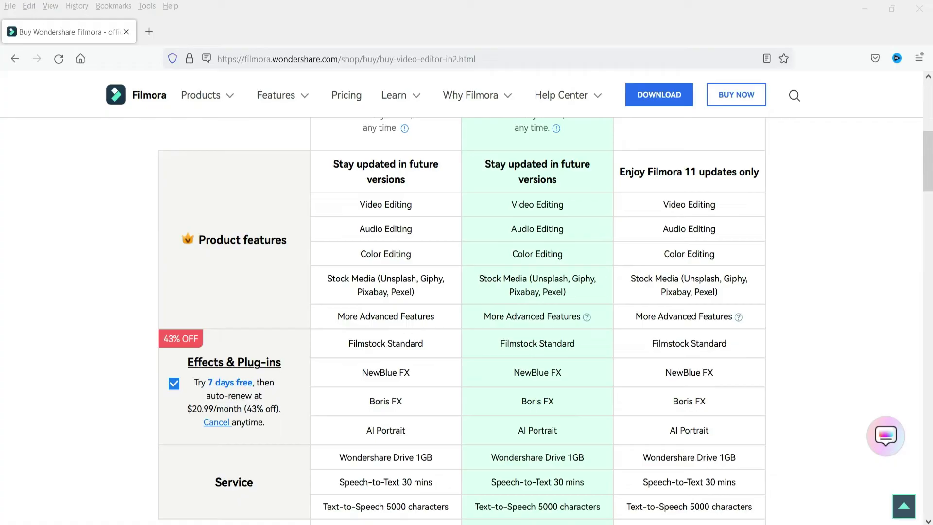
Scroll the Filmora plan comparison to the Effects & Plug-ins rows listing NewBlue FX
{"action": "scroll", "coordinate": [188, 241], "scroll_direction": "up", "scroll_amount": 3}
{"action": "scroll", "coordinate": [188, 242], "scroll_direction": "down", "scroll_amount": 3}
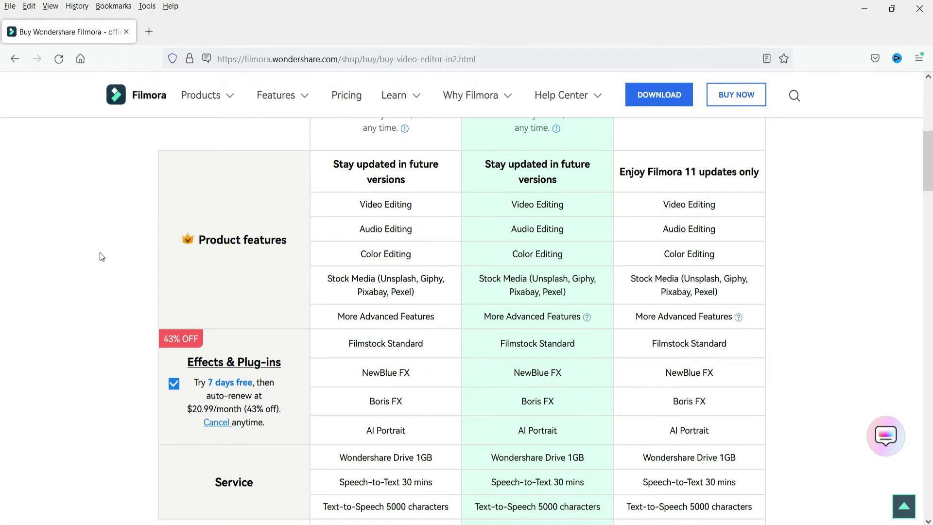
{"action": "scroll", "coordinate": [97, 257], "scroll_direction": "down", "scroll_amount": 2}
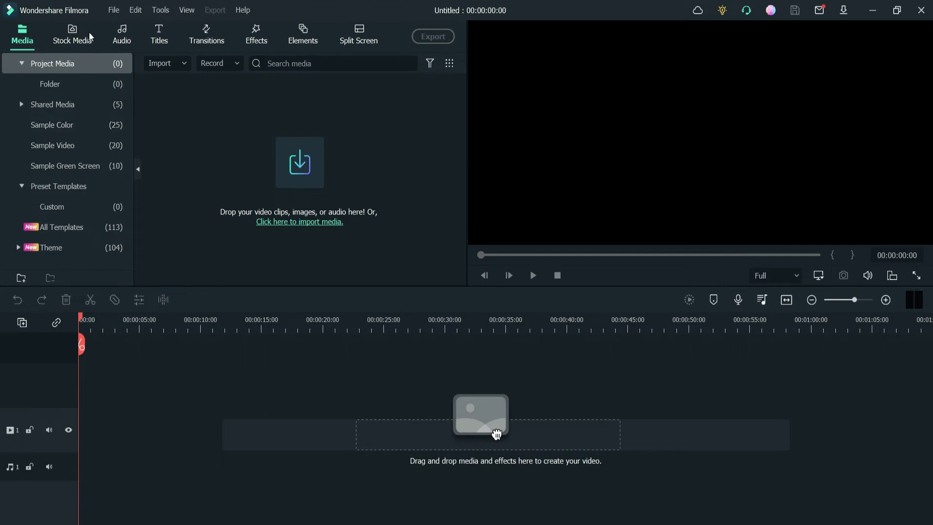
Browse the newly installed NewBlue FX effects in the effects library
{"action": "left_click", "coordinate": [264, 42]}
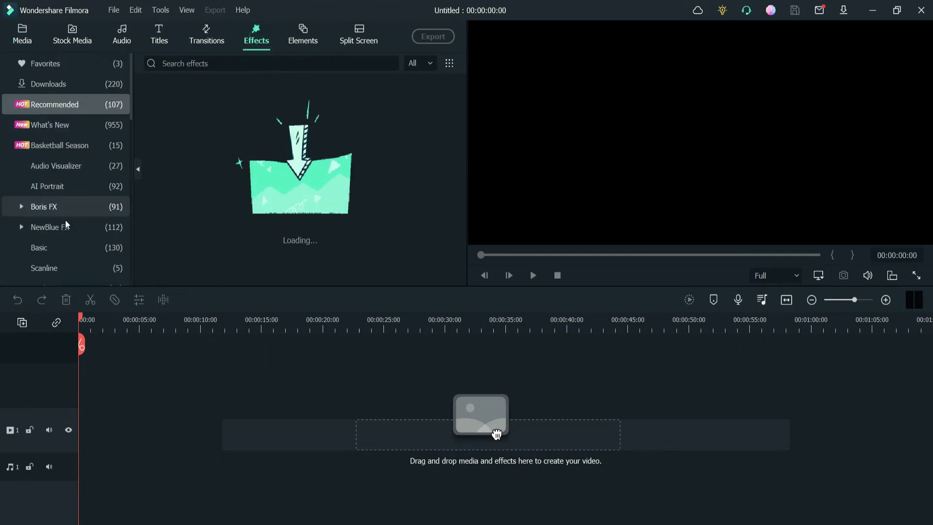
{"action": "left_click", "coordinate": [43, 228]}
{"action": "scroll", "coordinate": [43, 223], "scroll_direction": "down", "scroll_amount": 1}
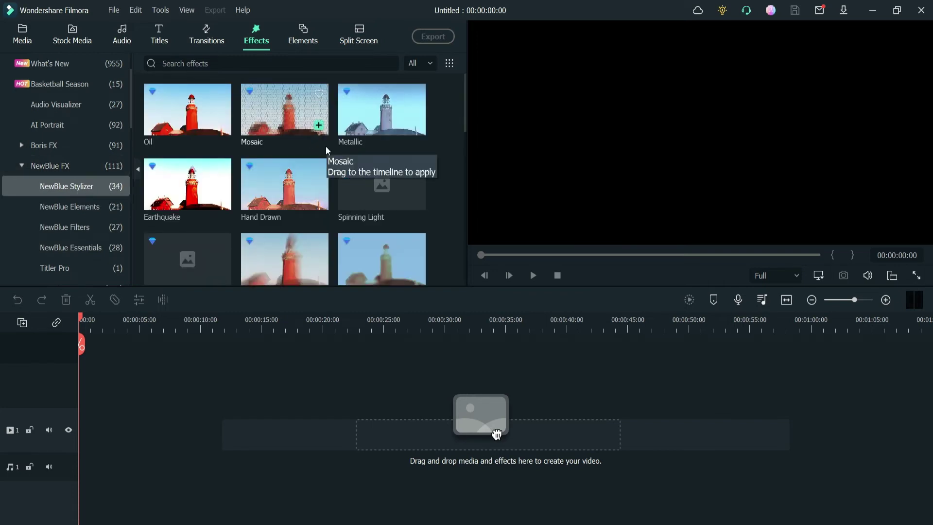
{"action": "scroll", "coordinate": [331, 167], "scroll_direction": "down", "scroll_amount": 5}
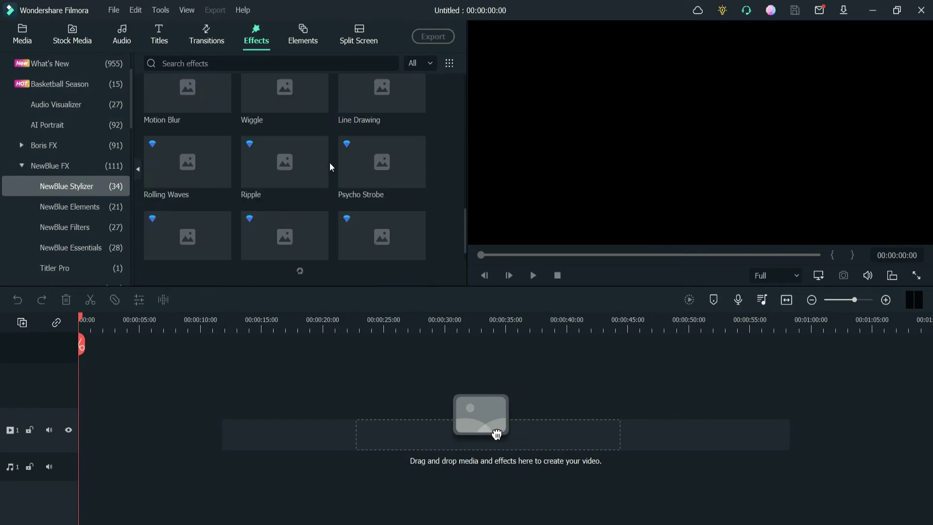
Add the 4096x2160 dance clip from Downloads at 2048x1080 size and crop it to fit
{"action": "left_click", "coordinate": [72, 34]}
{"action": "left_click", "coordinate": [44, 82]}
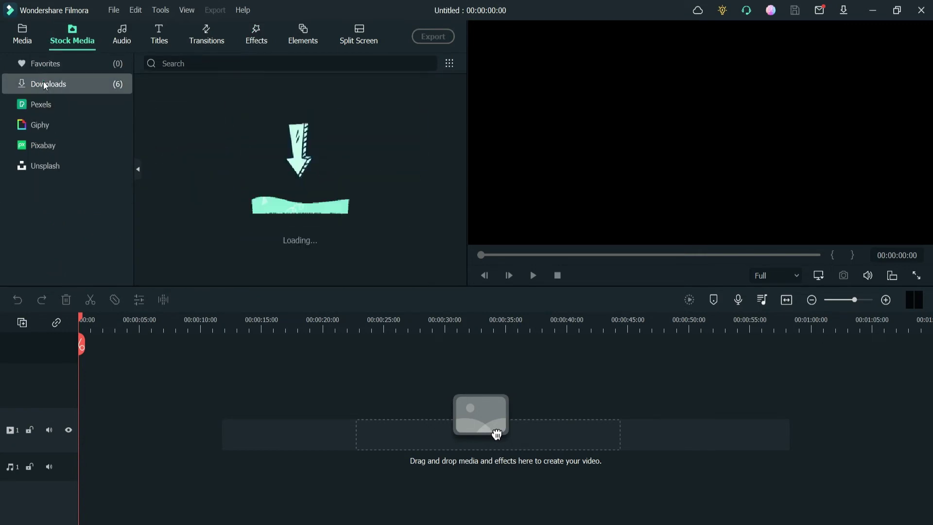
{"action": "left_click_drag", "start_coordinate": [183, 165], "coordinate": [161, 466]}
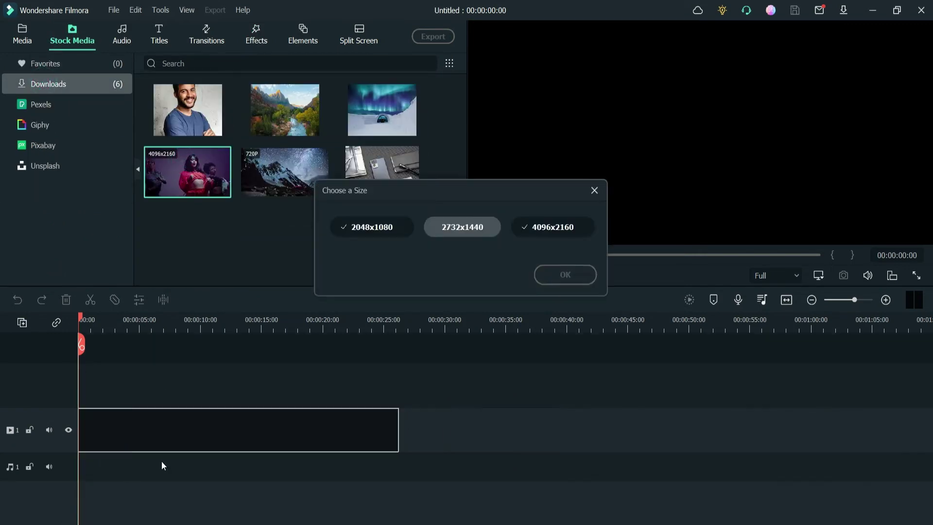
{"action": "left_click", "coordinate": [359, 228]}
{"action": "left_click", "coordinate": [542, 276]}
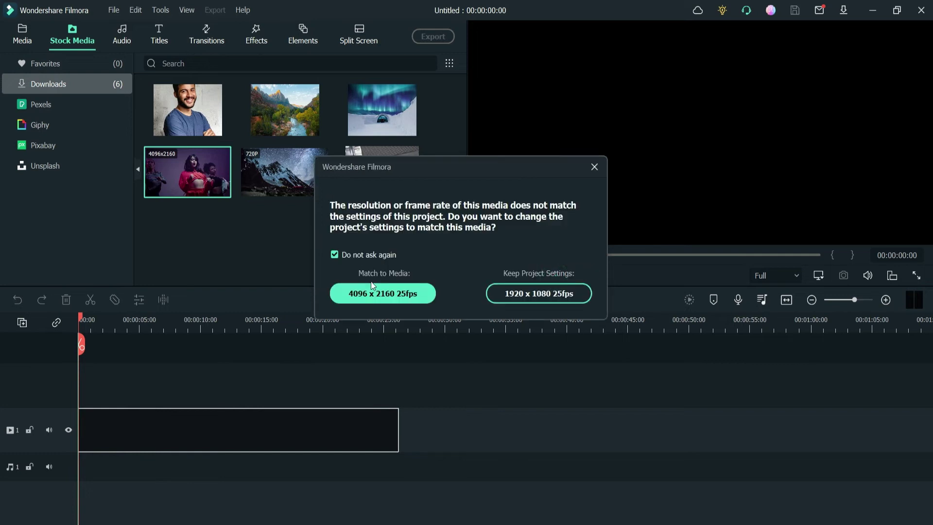
{"action": "left_click", "coordinate": [385, 350]}
{"action": "right_click", "coordinate": [176, 425]}
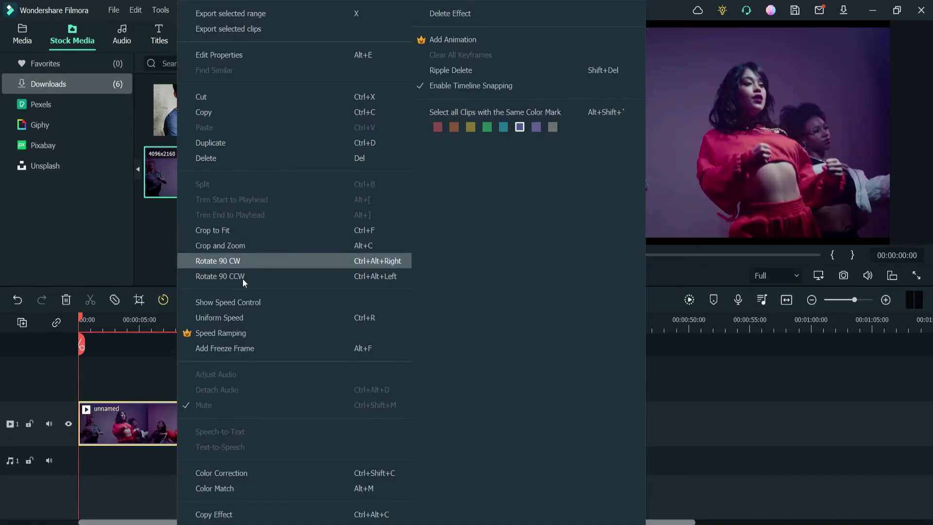
{"action": "left_click", "coordinate": [258, 231]}
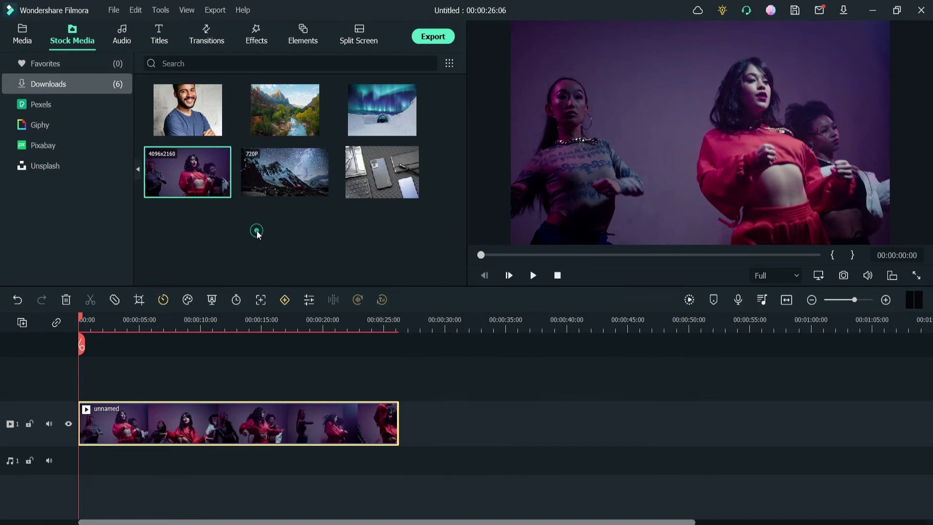
Apply the NewBlue Filters Old TV effect above the dance clip and preview it from about 6 seconds
{"action": "left_click", "coordinate": [252, 38]}
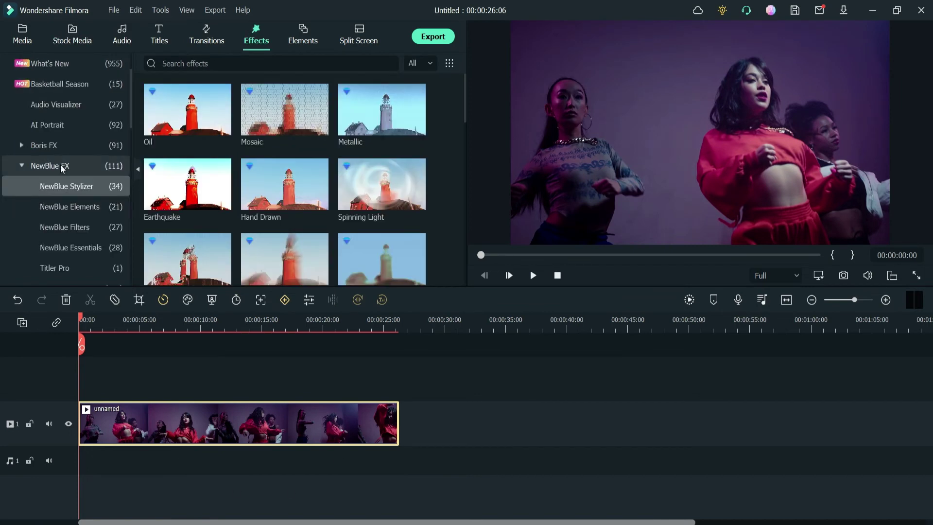
{"action": "left_click", "coordinate": [90, 210]}
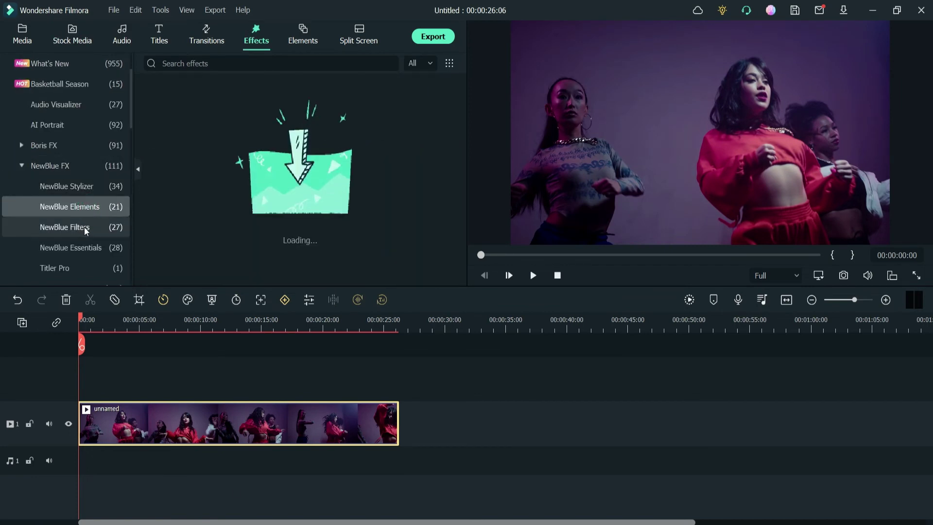
{"action": "left_click", "coordinate": [85, 228]}
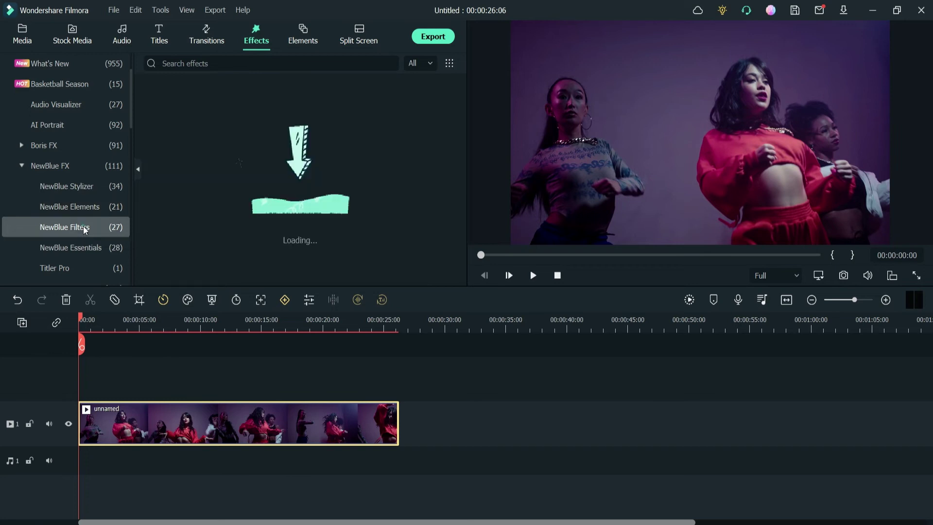
{"action": "left_click_drag", "start_coordinate": [195, 107], "coordinate": [157, 362]}
{"action": "left_click", "coordinate": [152, 321]}
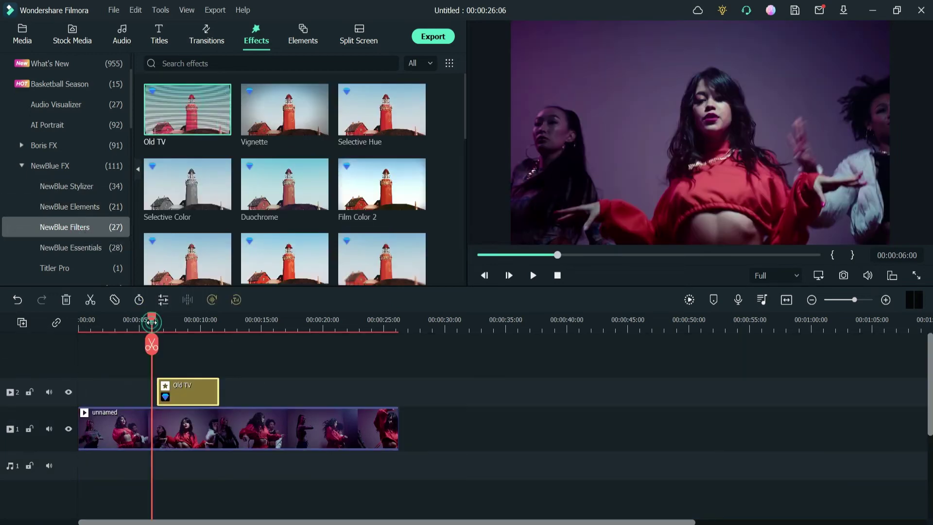
{"action": "key", "text": "space"}
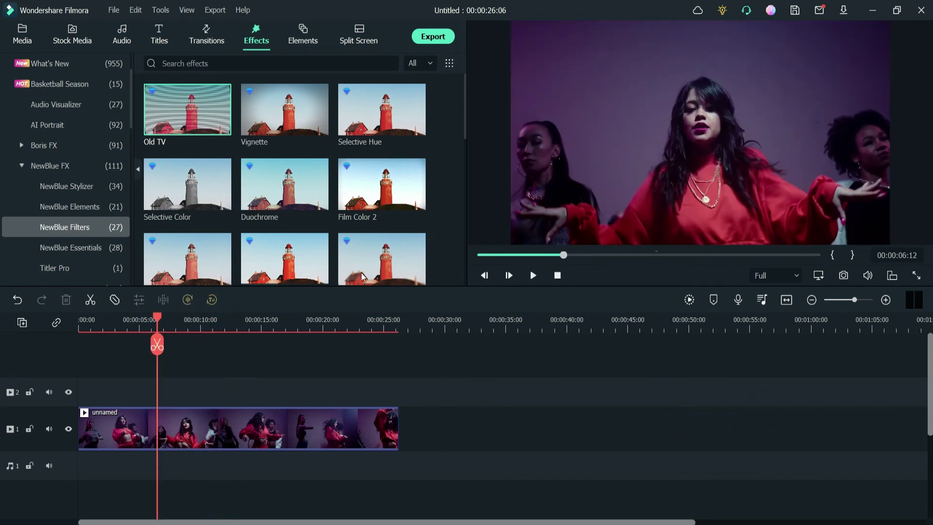
Apply Gradient Tint on track 2 at the playhead and preview it
{"action": "scroll", "coordinate": [365, 202], "scroll_direction": "down", "scroll_amount": 5}
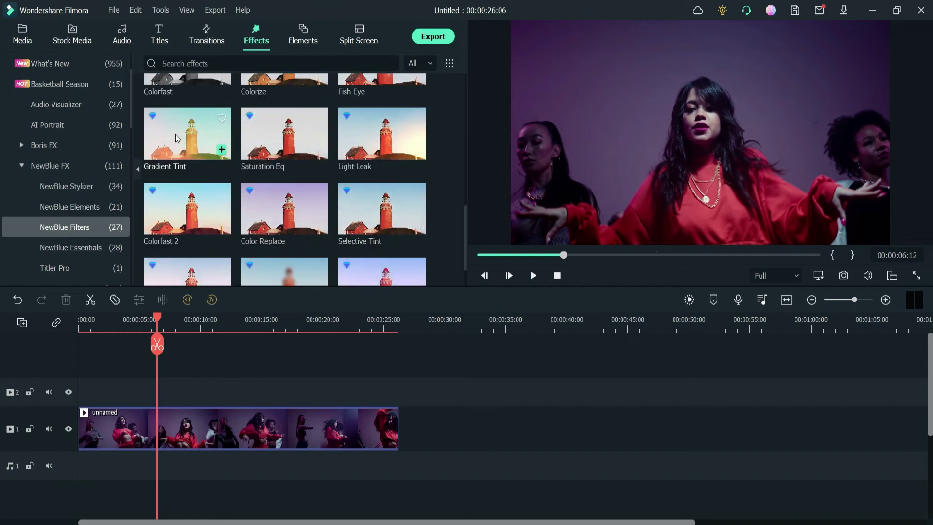
{"action": "left_click_drag", "start_coordinate": [177, 139], "coordinate": [167, 389]}
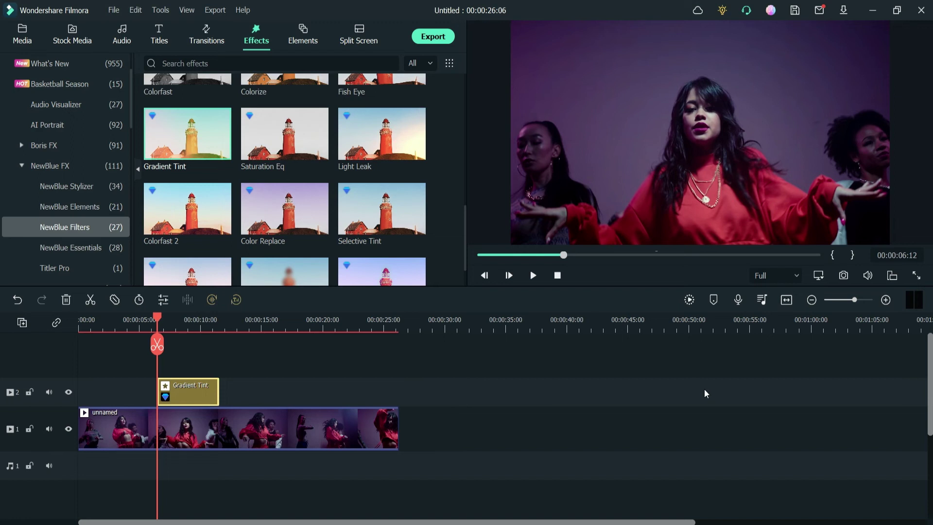
{"action": "key", "text": "space"}
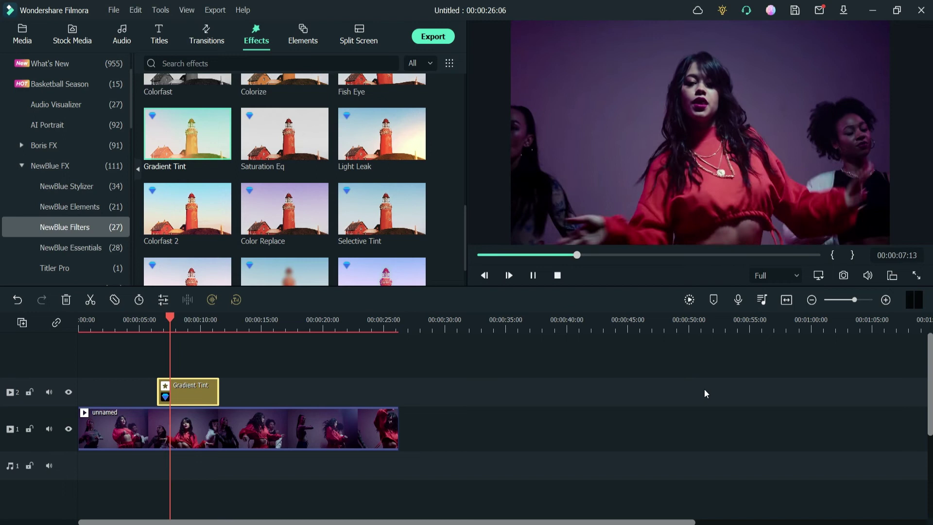
{"action": "key", "text": "space"}
Replace Gradient Tint with the Soft Focus effect and preview it from about 5 seconds
{"action": "scroll", "coordinate": [284, 194], "scroll_direction": "down", "scroll_amount": 2}
{"action": "left_click_drag", "start_coordinate": [284, 237], "coordinate": [167, 391]}
{"action": "left_click", "coordinate": [144, 319]}
{"action": "key", "text": "space"}
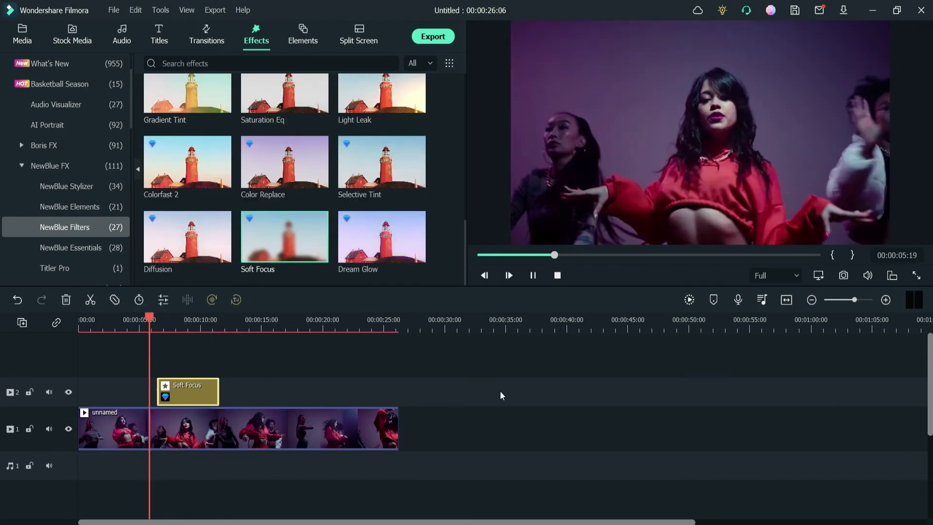
{"action": "key", "text": "space"}
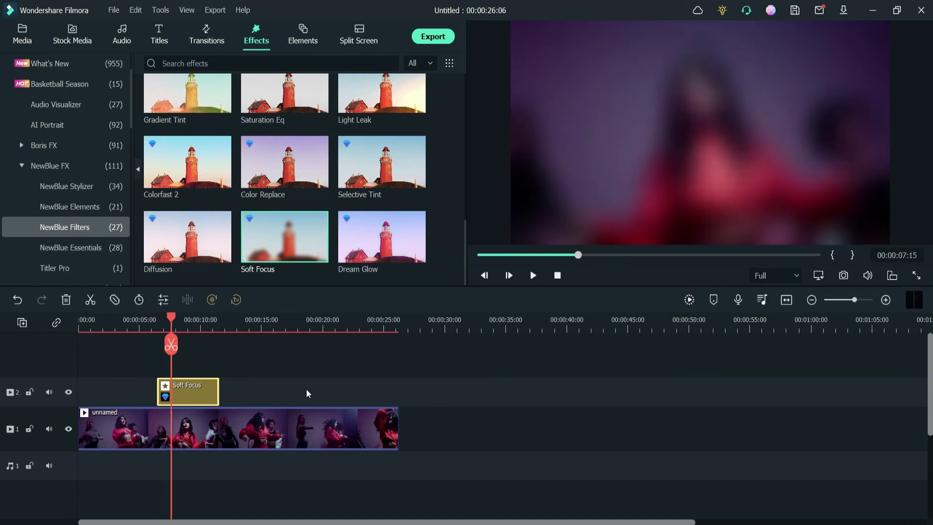
Set Soft Focus Blur to 30.73 and Mix to 82.29, then preview from about 6 seconds
{"action": "double_click", "coordinate": [197, 393]}
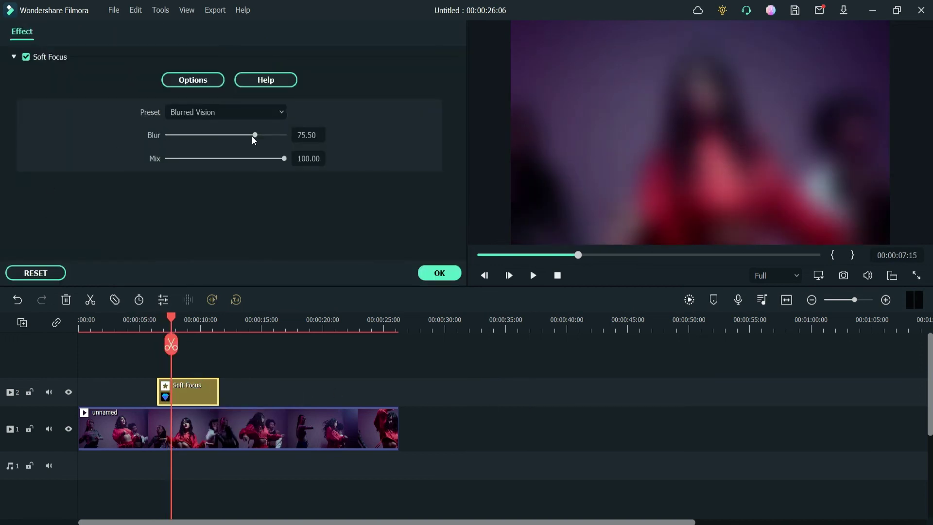
{"action": "left_click_drag", "start_coordinate": [253, 138], "coordinate": [204, 135]}
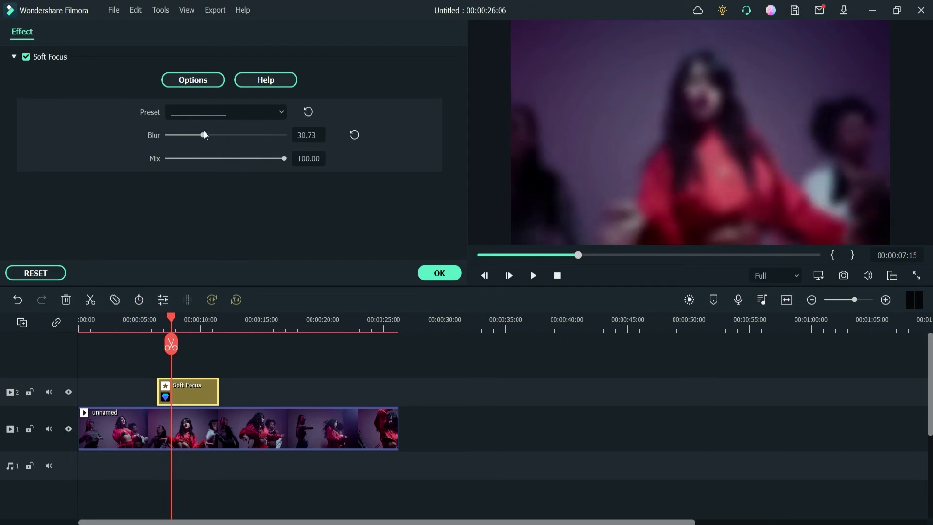
{"action": "left_click_drag", "start_coordinate": [285, 160], "coordinate": [266, 168]}
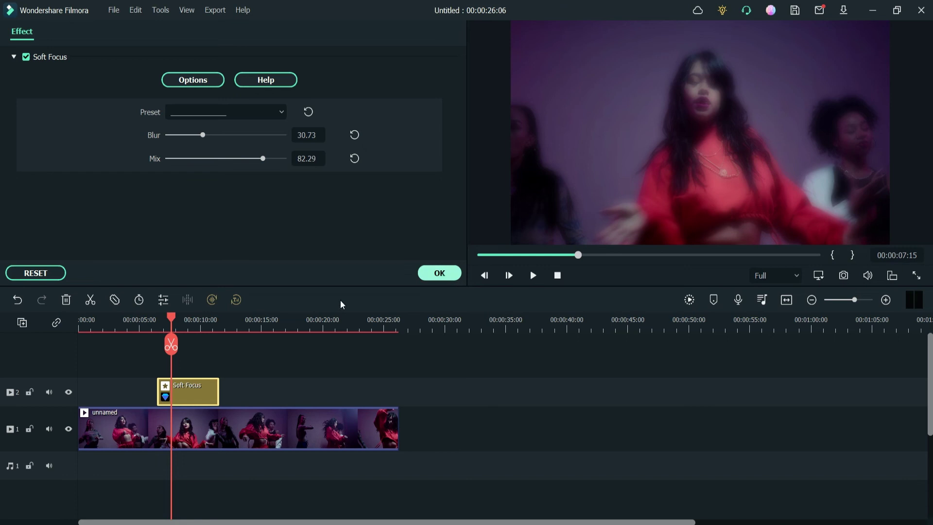
{"action": "left_click", "coordinate": [439, 273]}
{"action": "left_click", "coordinate": [154, 322]}
{"action": "key", "text": "space"}
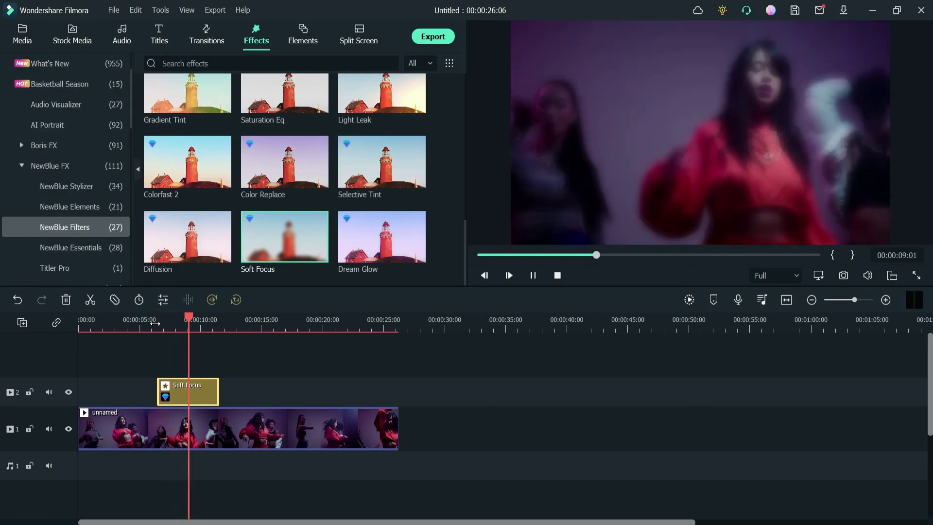
{"action": "key", "text": "space"}
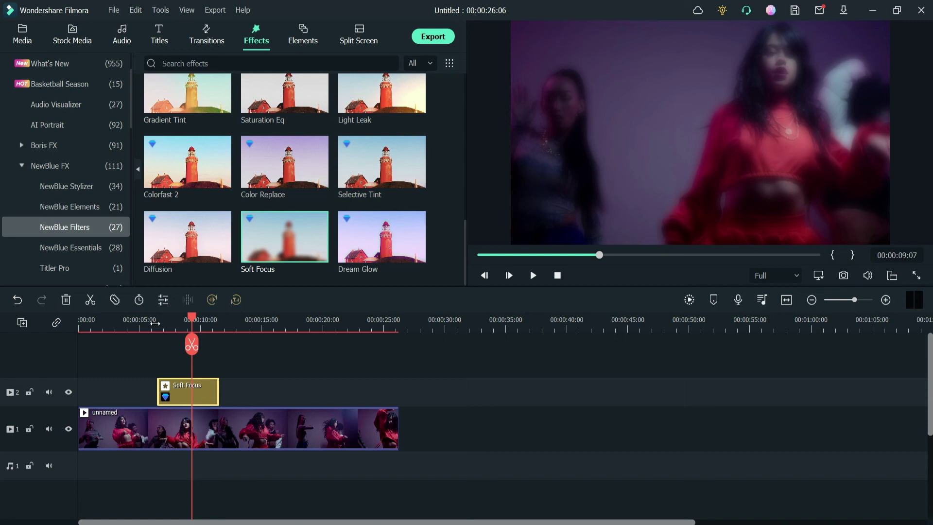